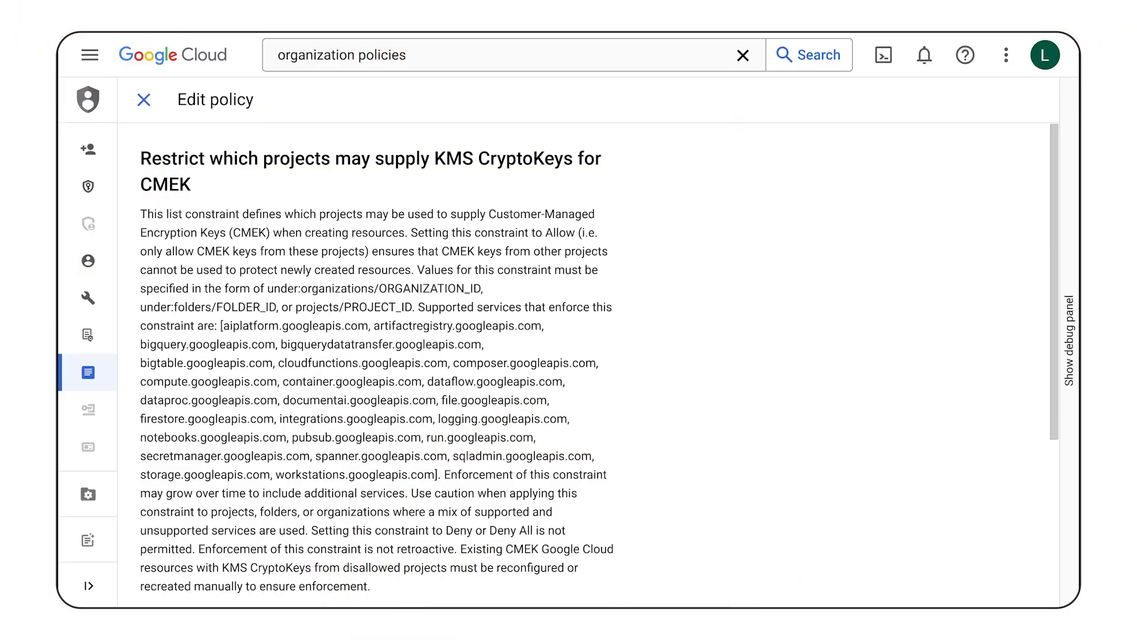
Override the parent's CMEK policy on the folder, replacing its rules rather than merging
scroll(606, 237, "down", 4)
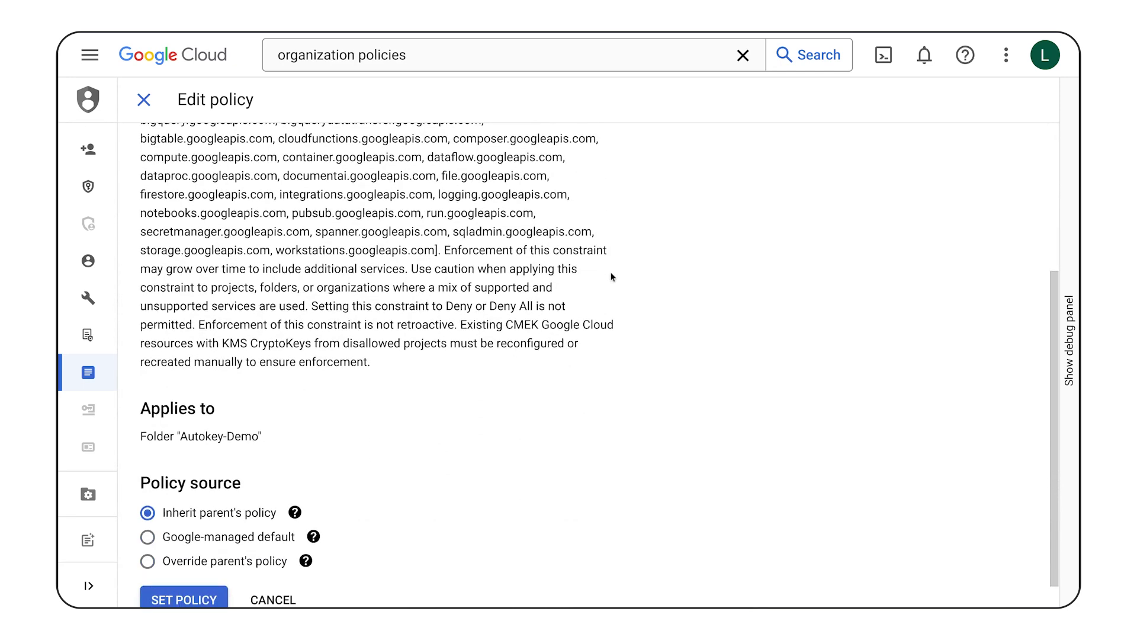
scroll(612, 277, "down", 1)
left_click(261, 530)
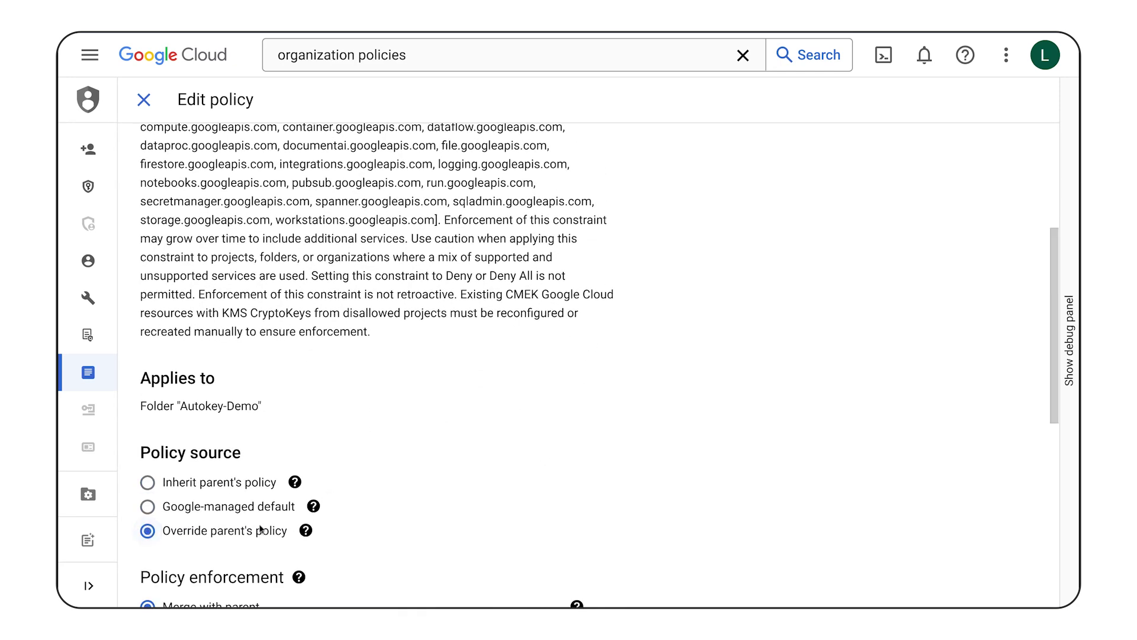
scroll(492, 446, "down", 7)
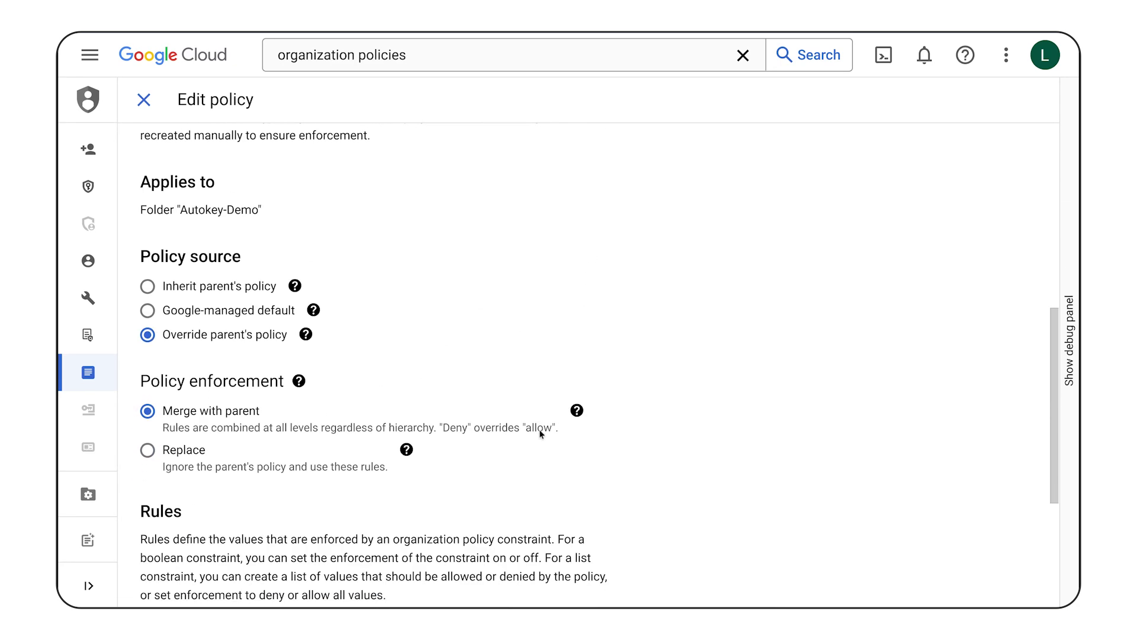
left_click(172, 211)
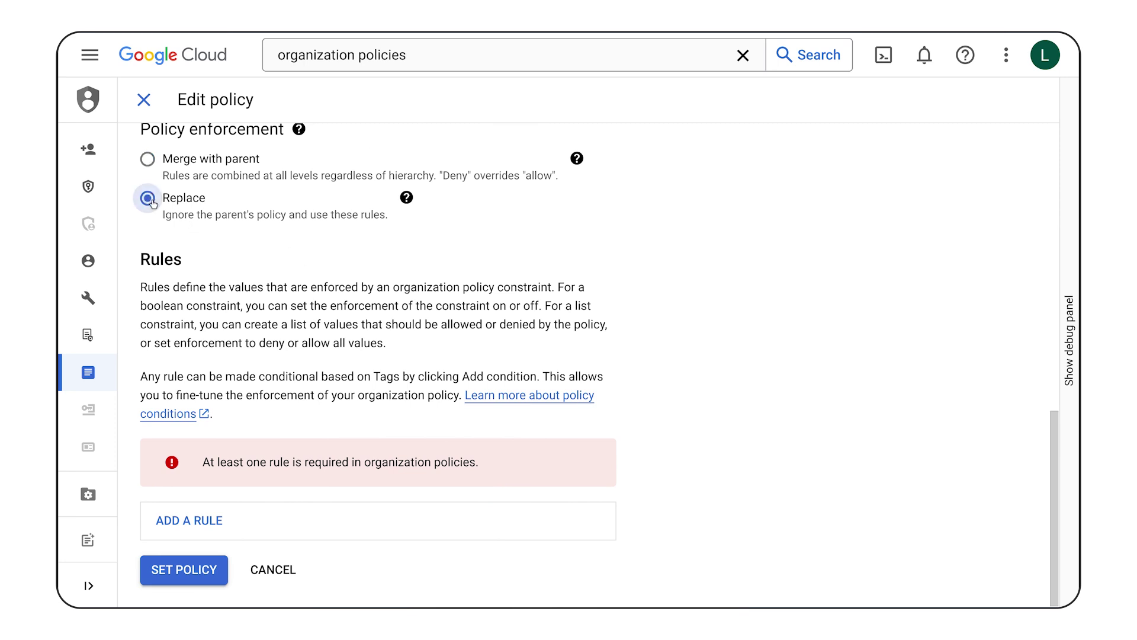
Add a custom Allow rule for projects/autokey-key-project and save the policy
left_click(287, 524)
scroll(533, 483, "down", 4)
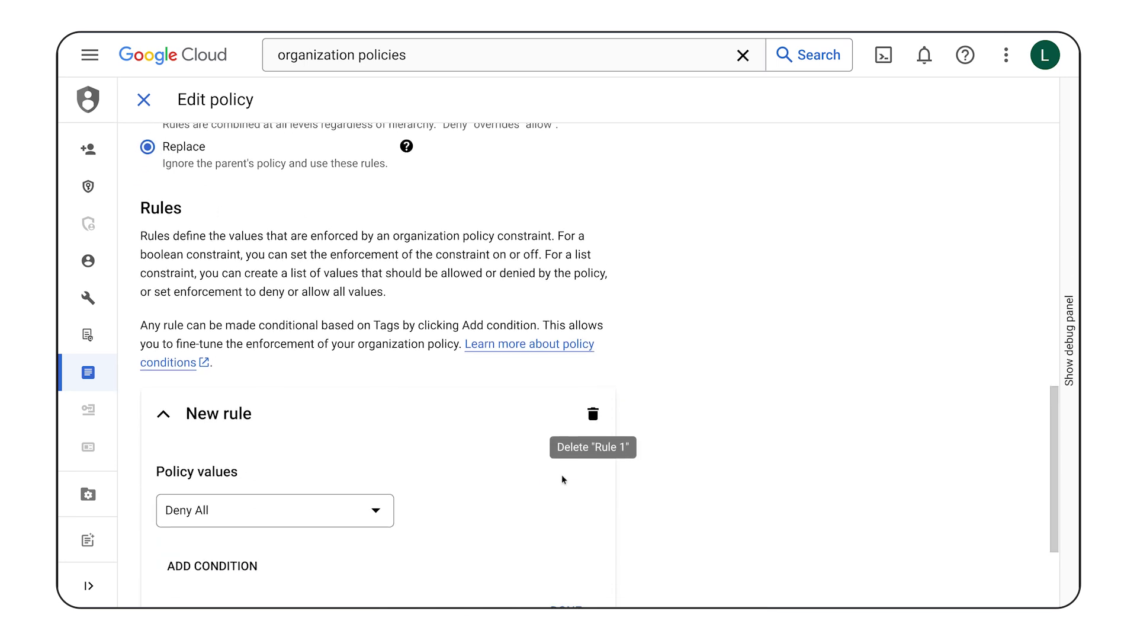
left_click(360, 355)
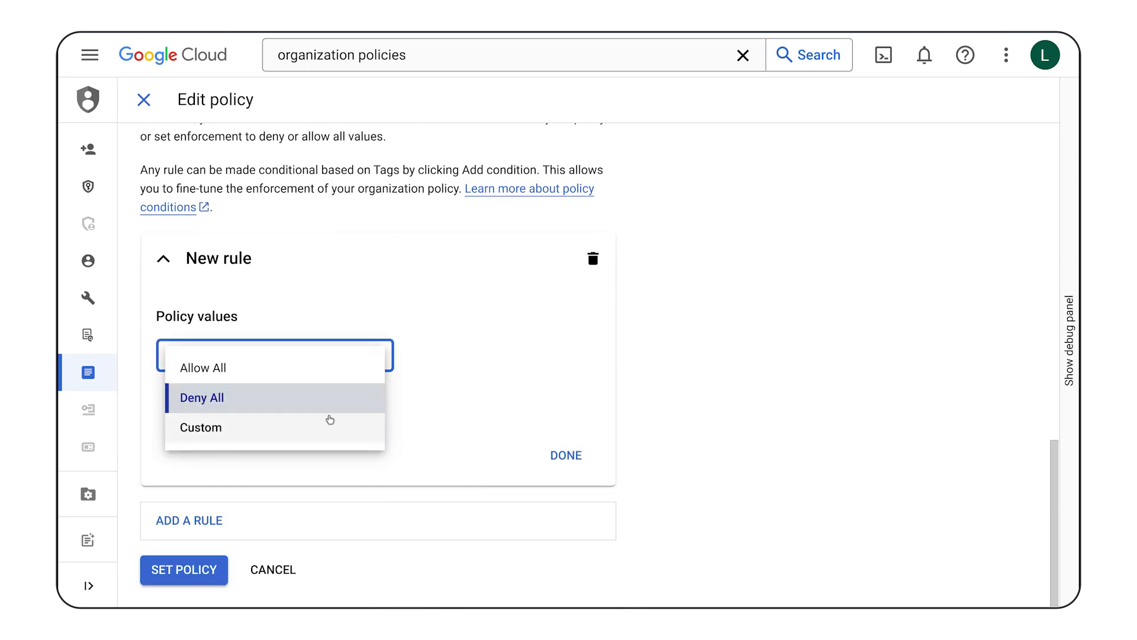
left_click(323, 428)
scroll(410, 485, "down", 3)
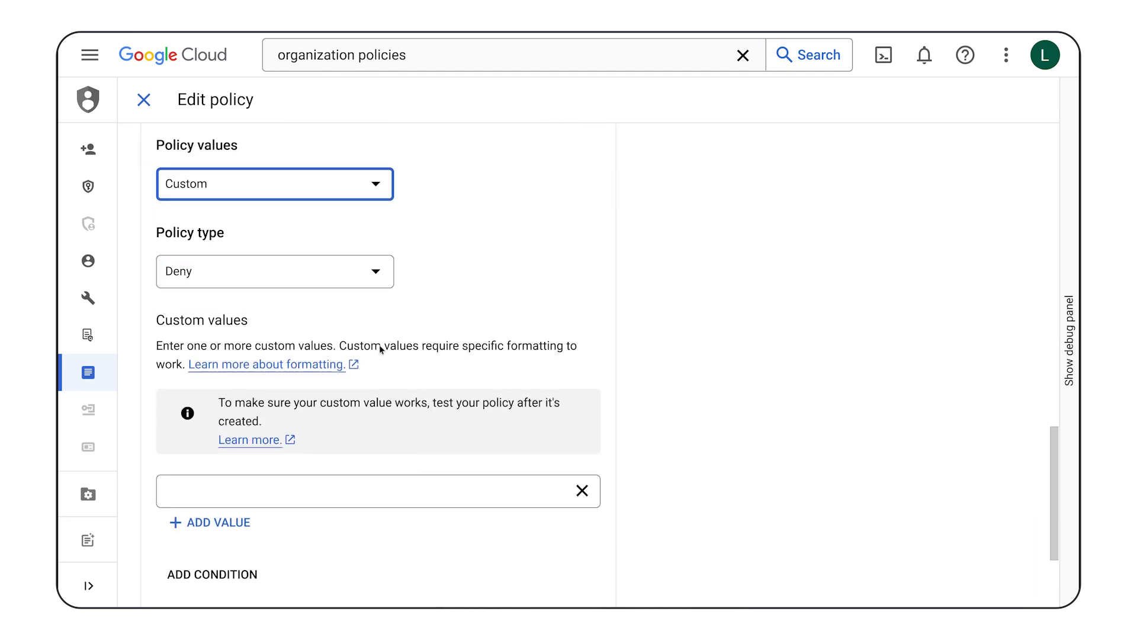
left_click(351, 283)
left_click(348, 290)
left_click(357, 490)
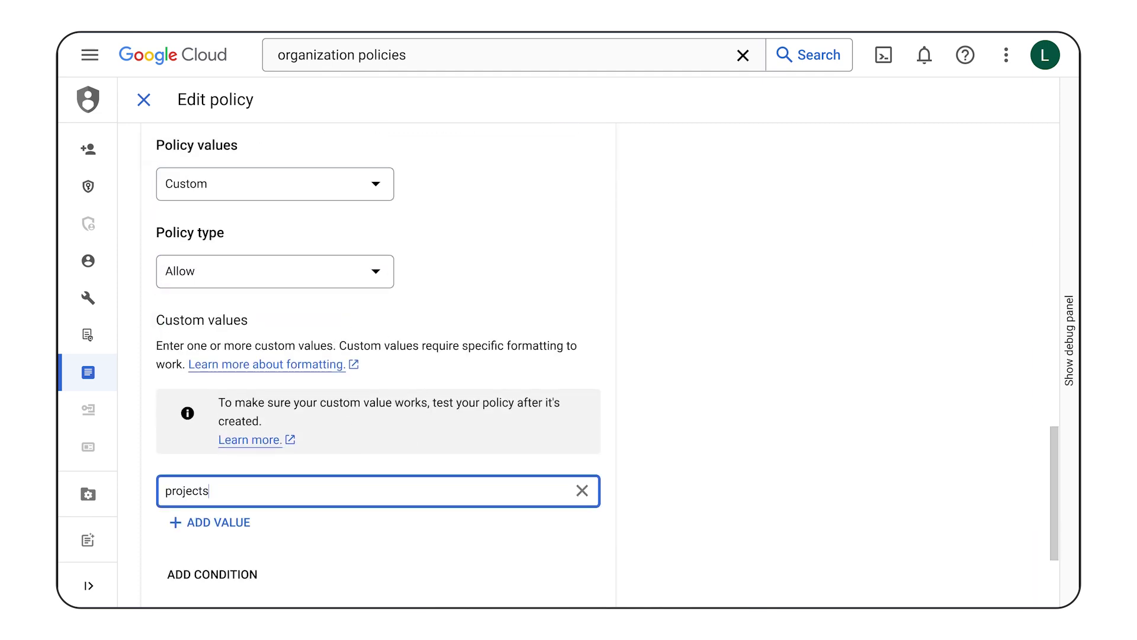
type("projects/autokey-key-project")
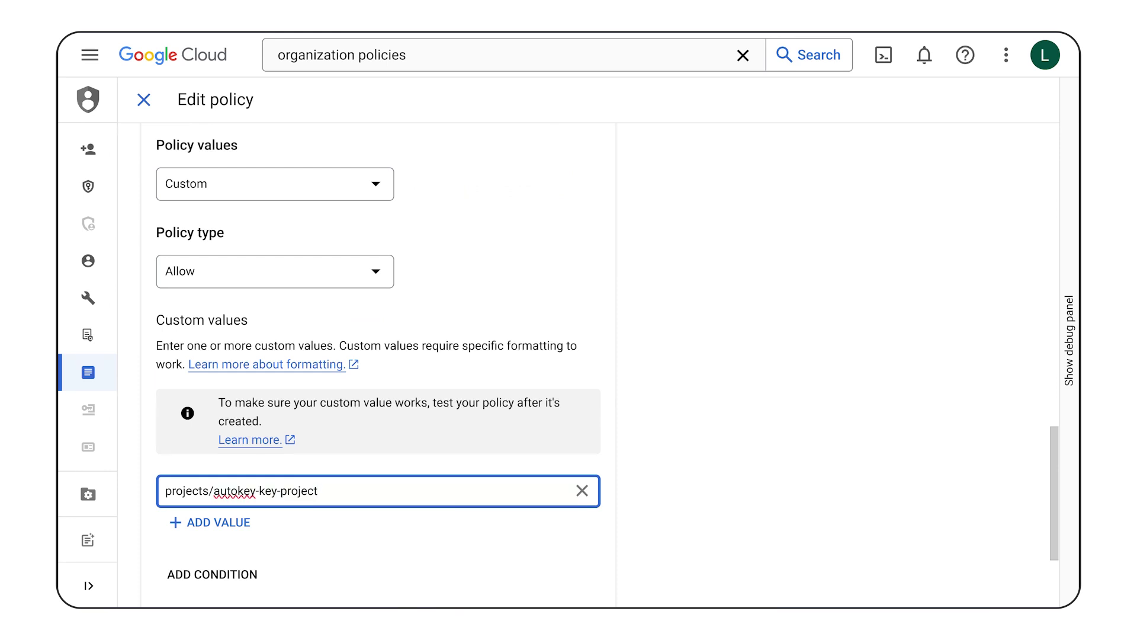
scroll(330, 564, "down", 2)
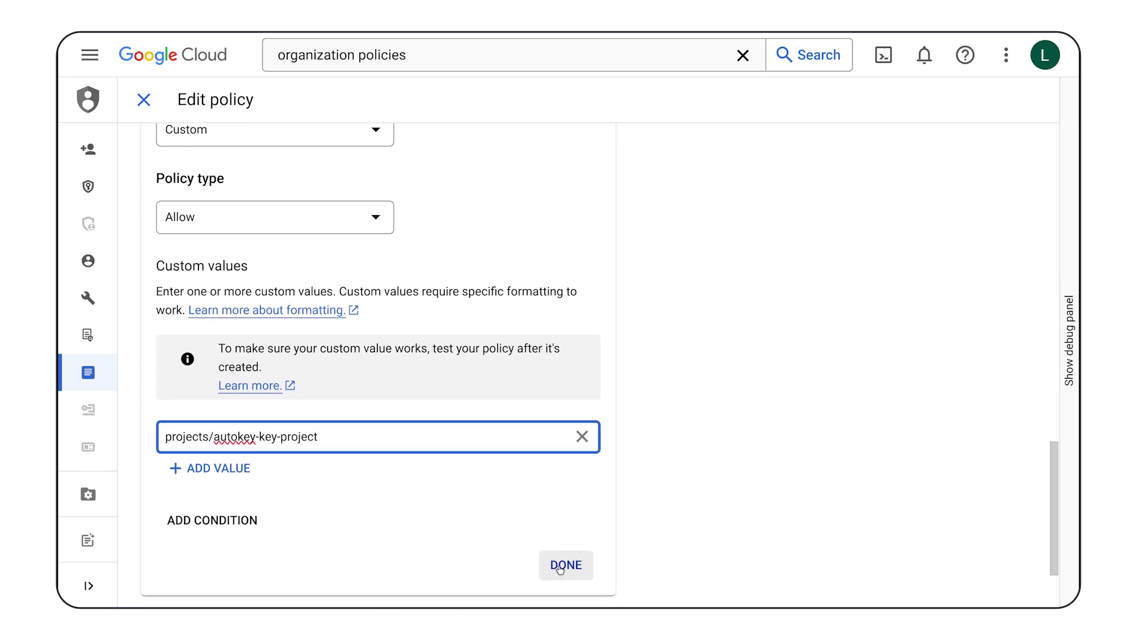
left_click(551, 568)
left_click(180, 572)
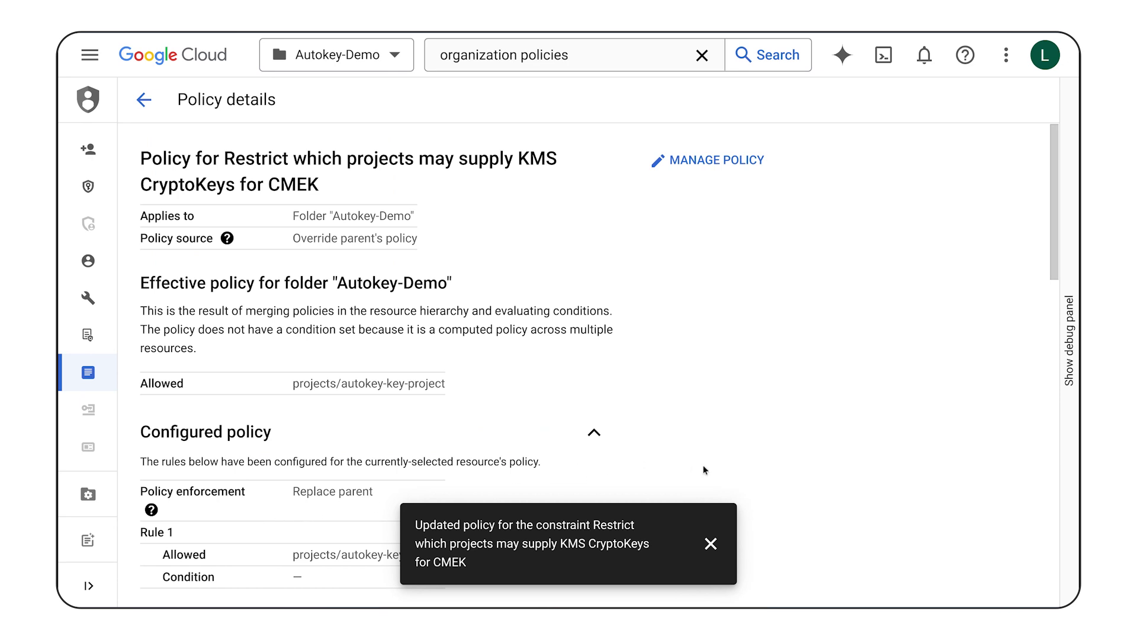
Dismiss the 'Updated policy' notice on the CMEK policy details page
left_click(711, 544)
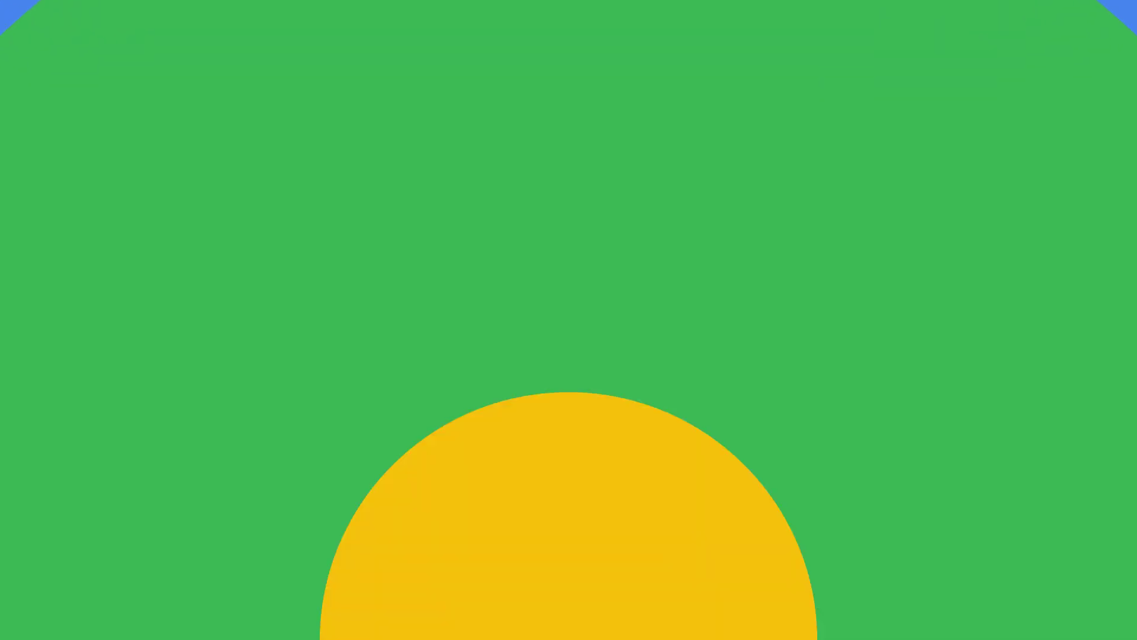
Run the gcloud delete command for project cloud-kms-demos and highlight the lien error blocking it
type("cloud")
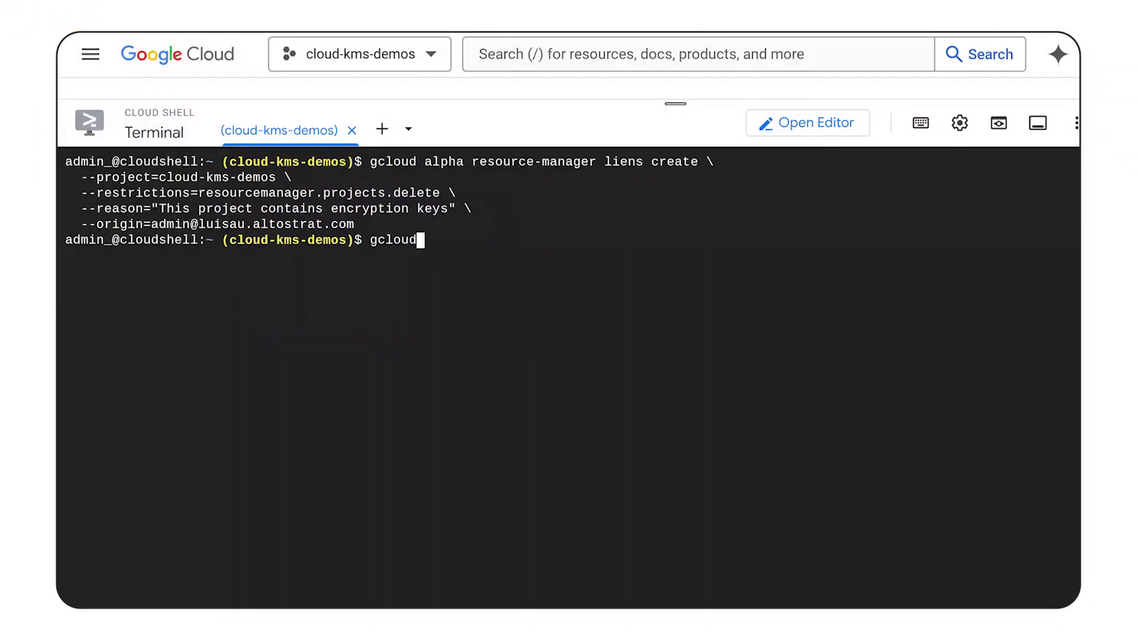
type(" projects delete cloud-kms-demos")
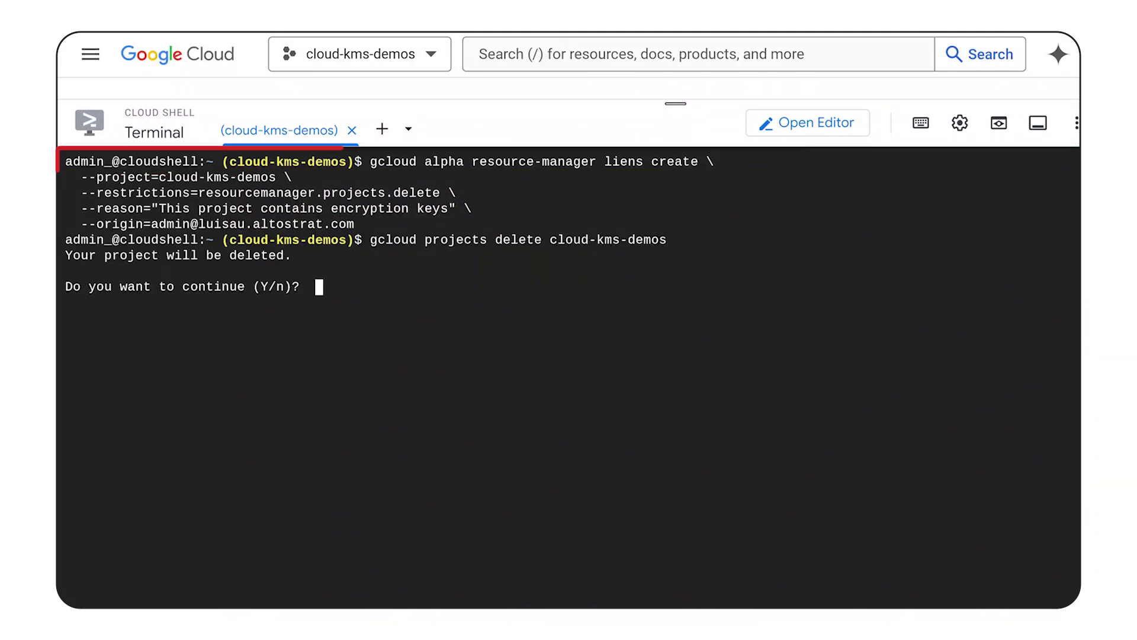
key("Return")
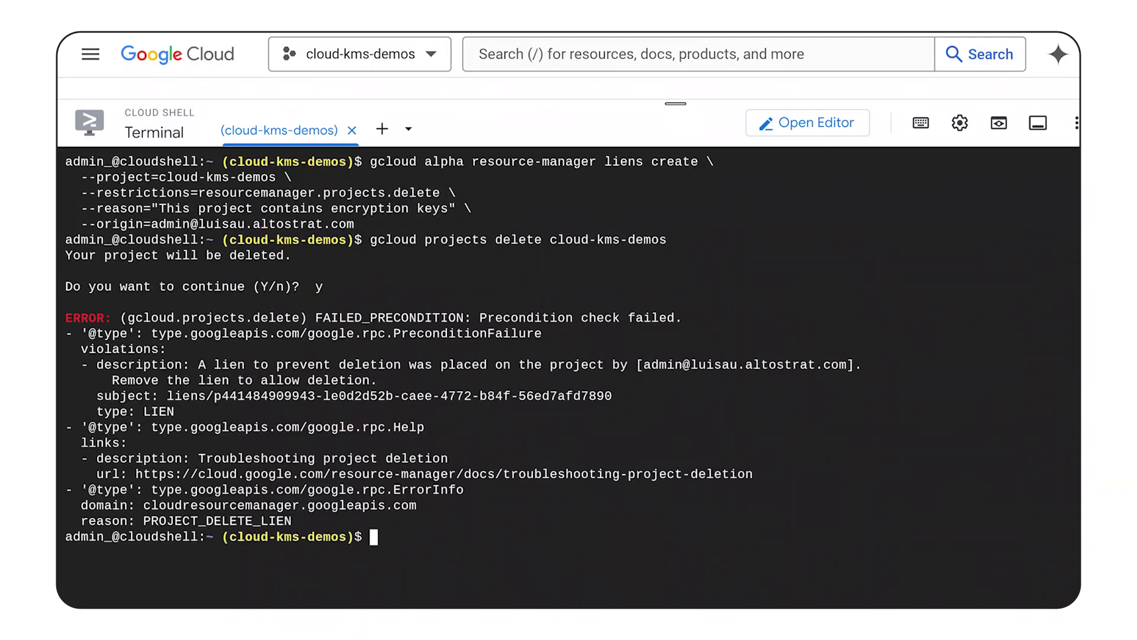
left_click_drag(200, 364, 857, 364)
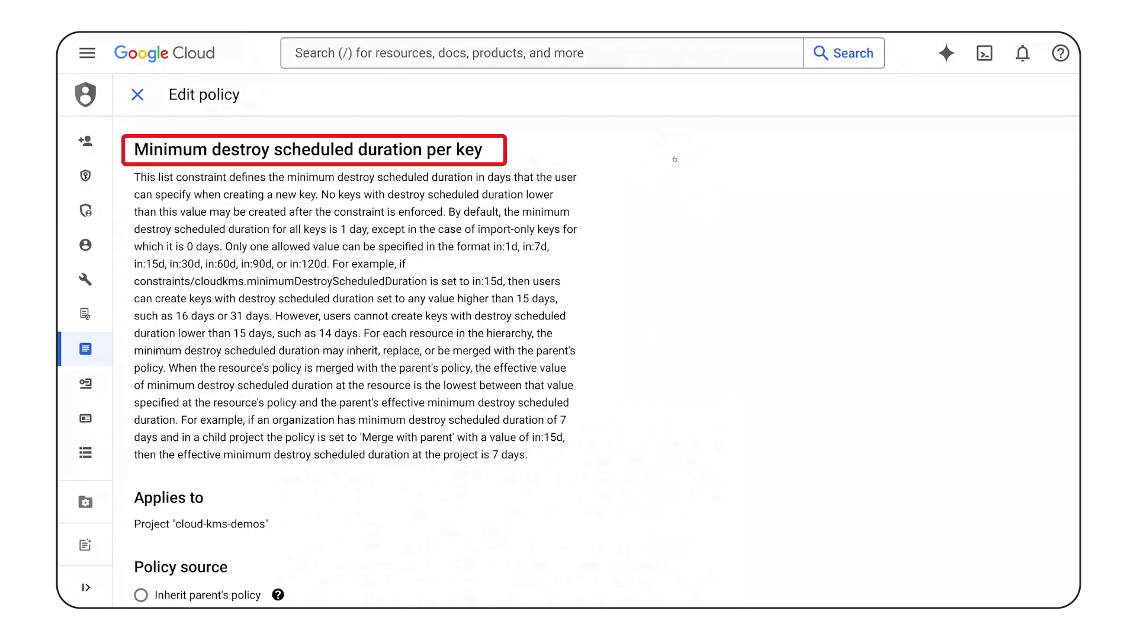
Override the parent's minimum destroy duration policy for the project
scroll(302, 368, "down", 3)
left_click(274, 538)
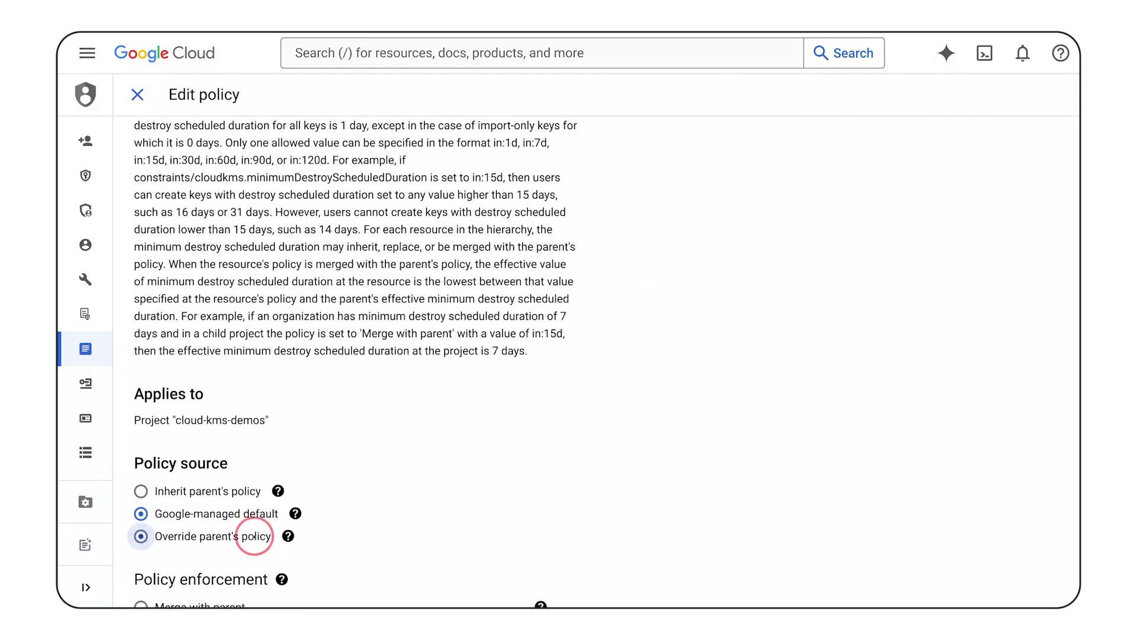
scroll(487, 527, "down", 5)
scroll(487, 527, "down", 4)
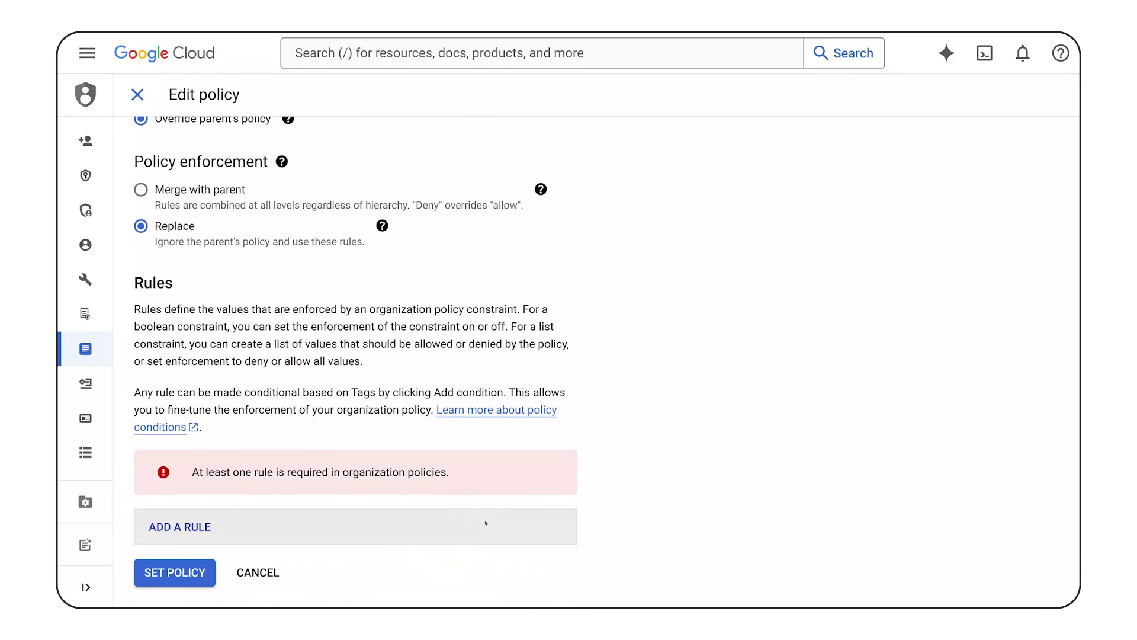
Add a rule with custom Allow value in:30d
left_click(460, 531)
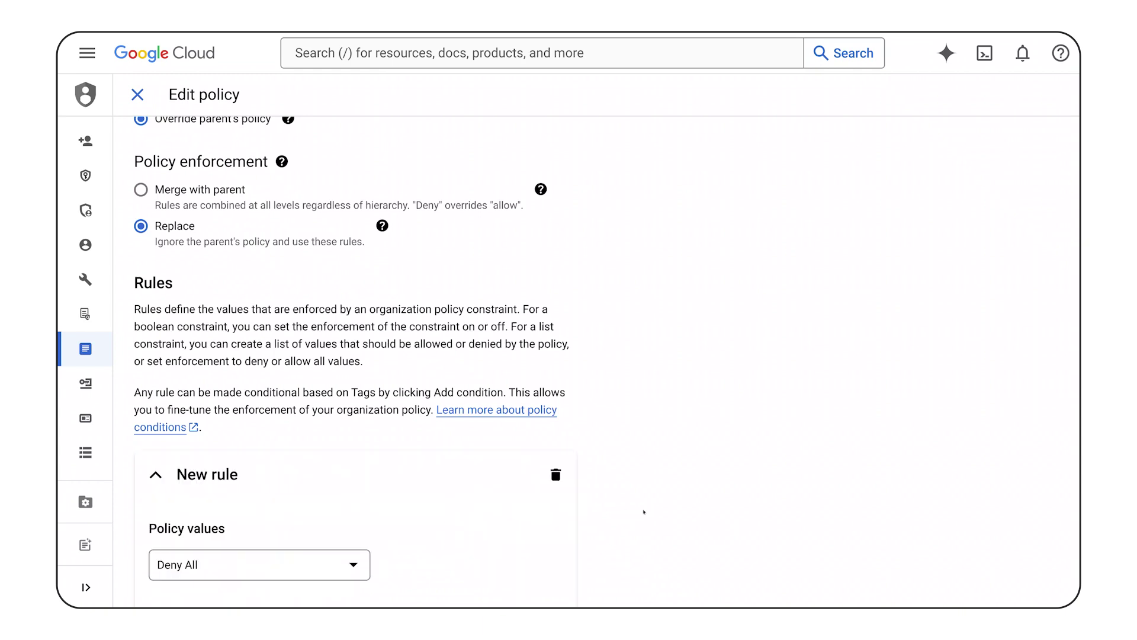
scroll(643, 511, "down", 3)
left_click(350, 373)
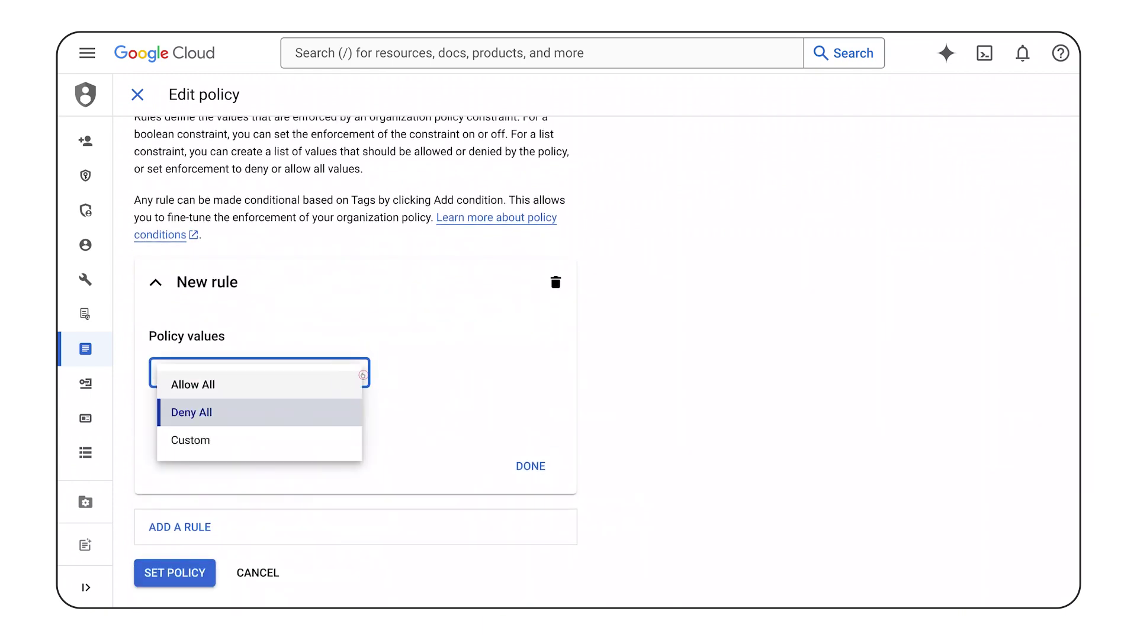
left_click(342, 442)
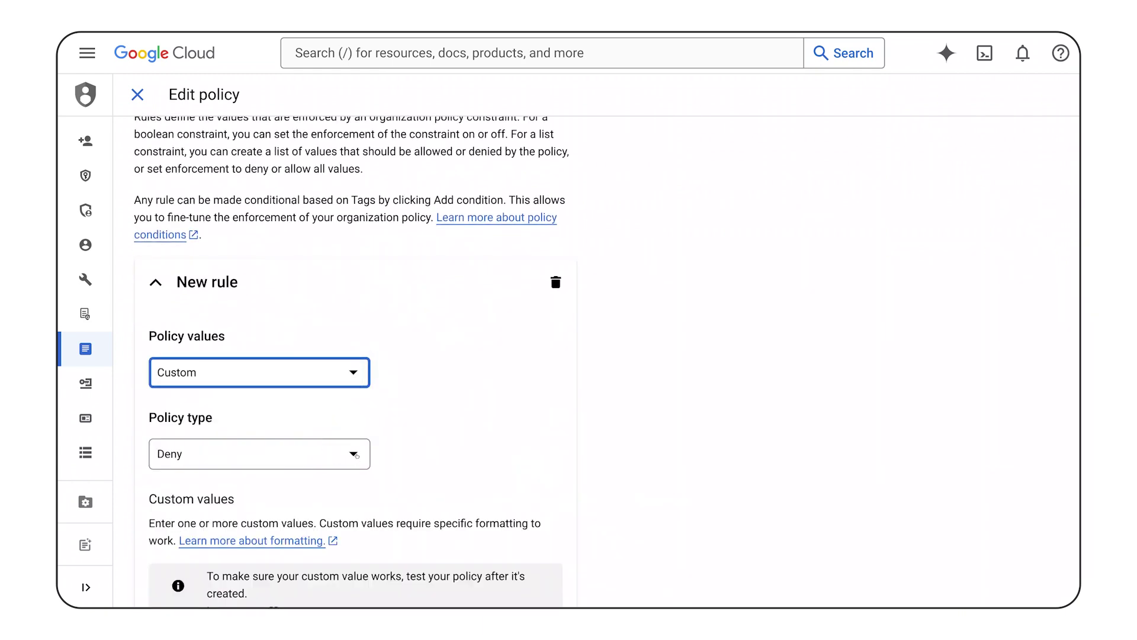
left_click(357, 455)
left_click(339, 463)
scroll(451, 474, "down", 4)
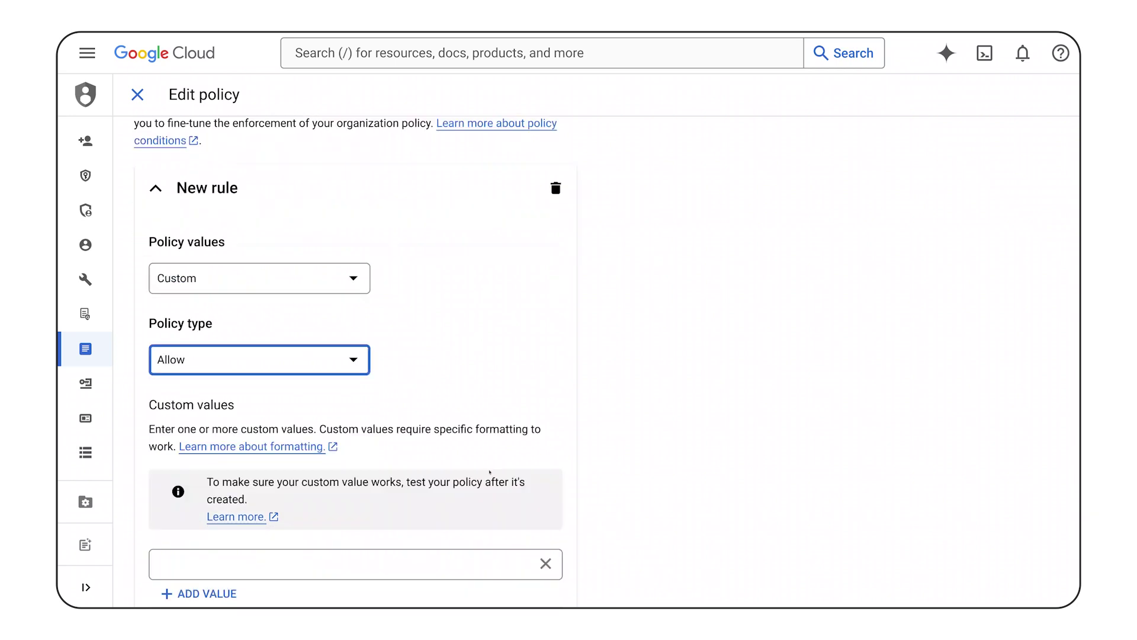
left_click(432, 398)
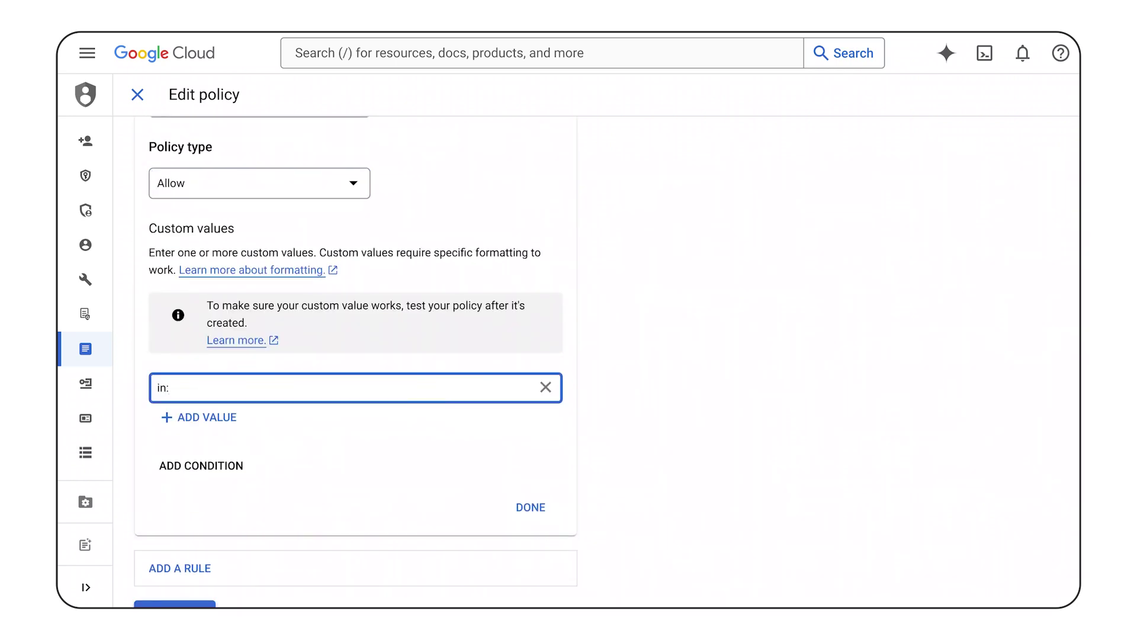
left_click(530, 507)
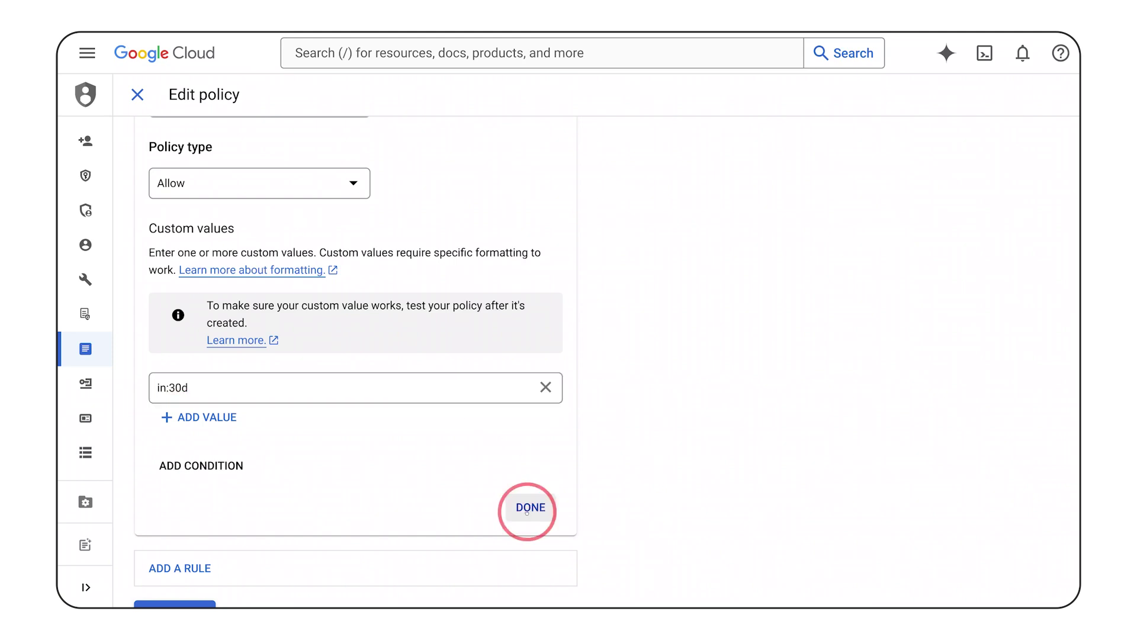
Save the in:30d minimum destroy duration policy and dismiss the update notice
left_click(178, 572)
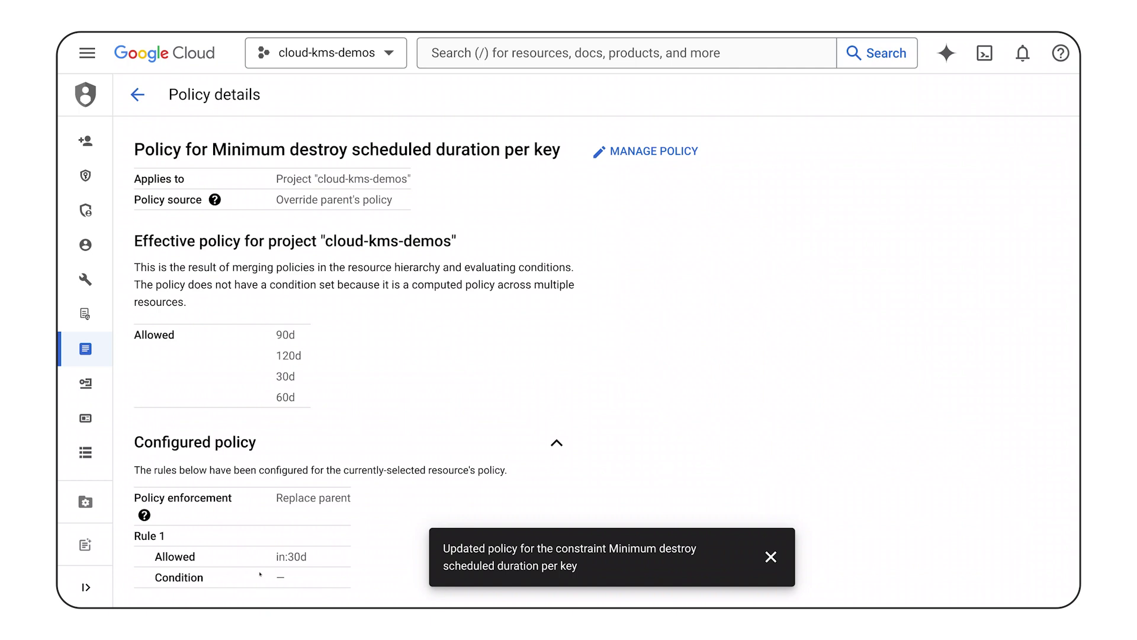
left_click(769, 557)
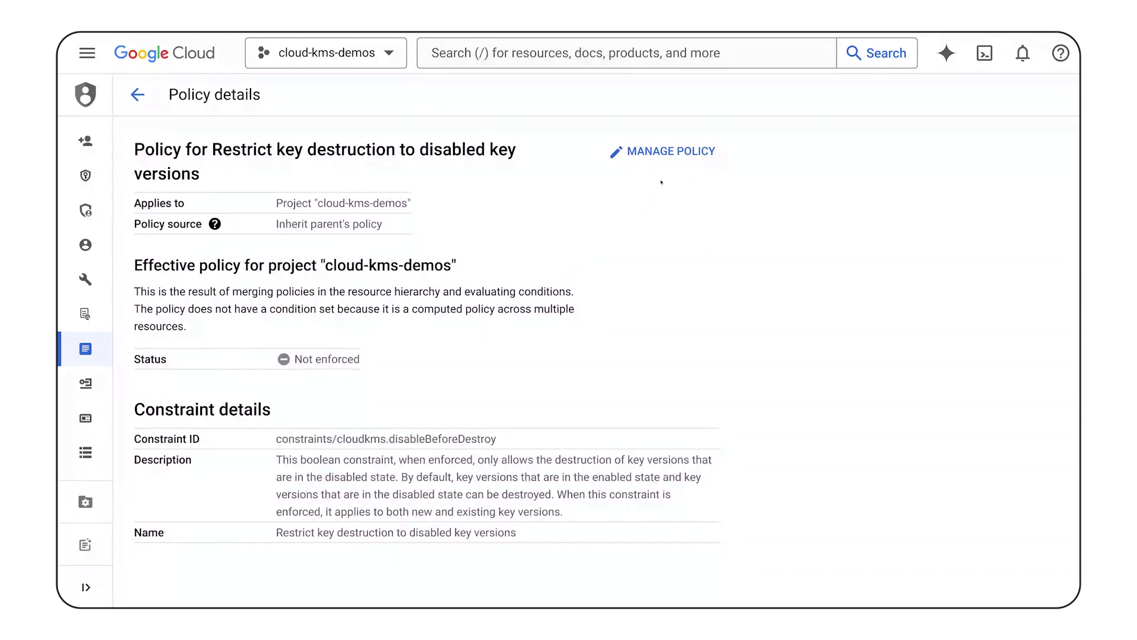
Override the parent and enforce 'Restrict key destruction to disabled key versions' on the project
left_click(665, 149)
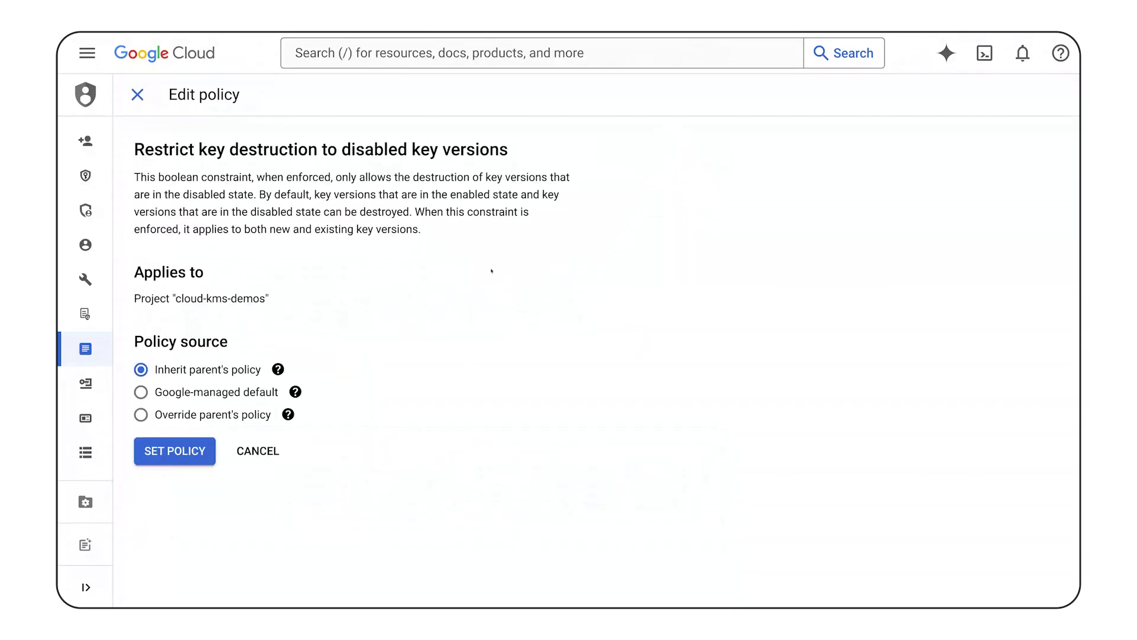
left_click(238, 417)
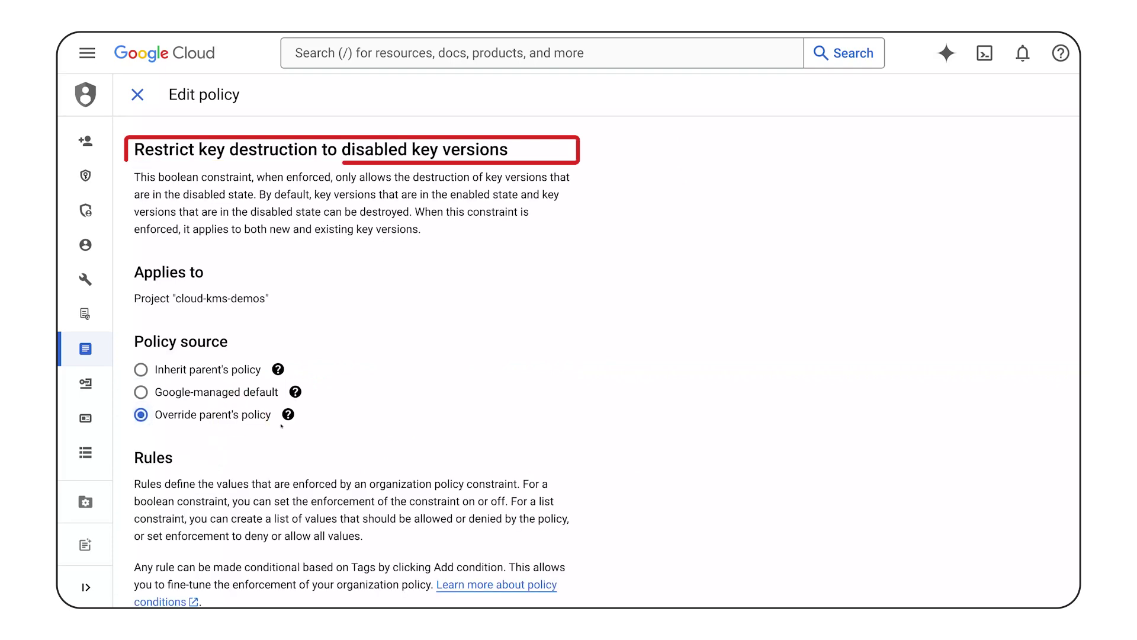
scroll(362, 469, "down", 2)
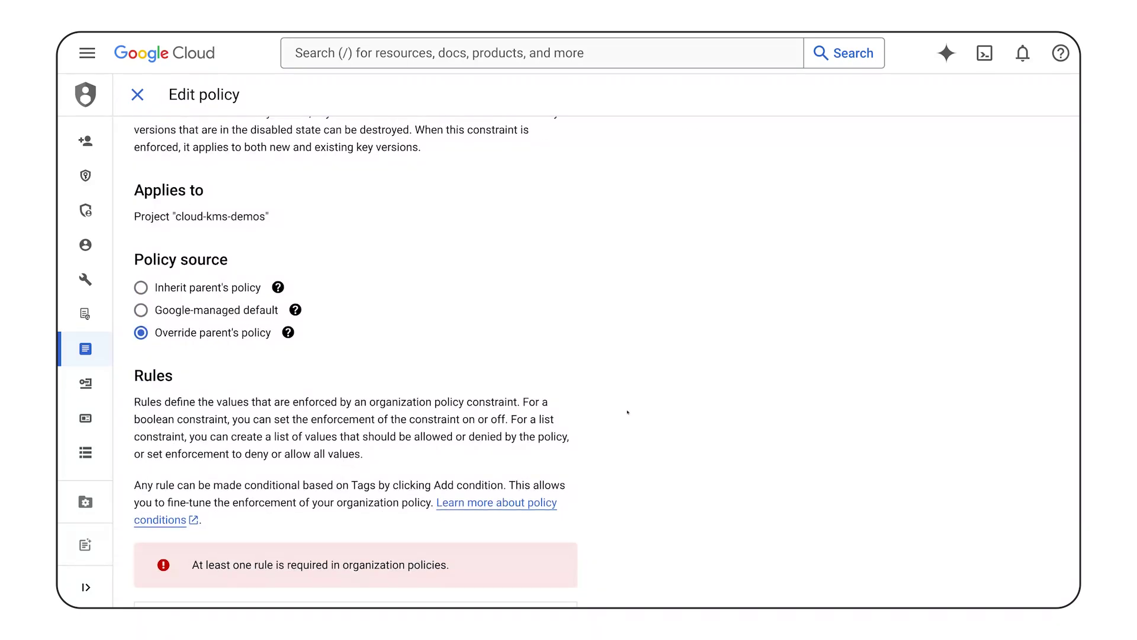
scroll(616, 500, "down", 2)
left_click(338, 519)
scroll(337, 515, "down", 3)
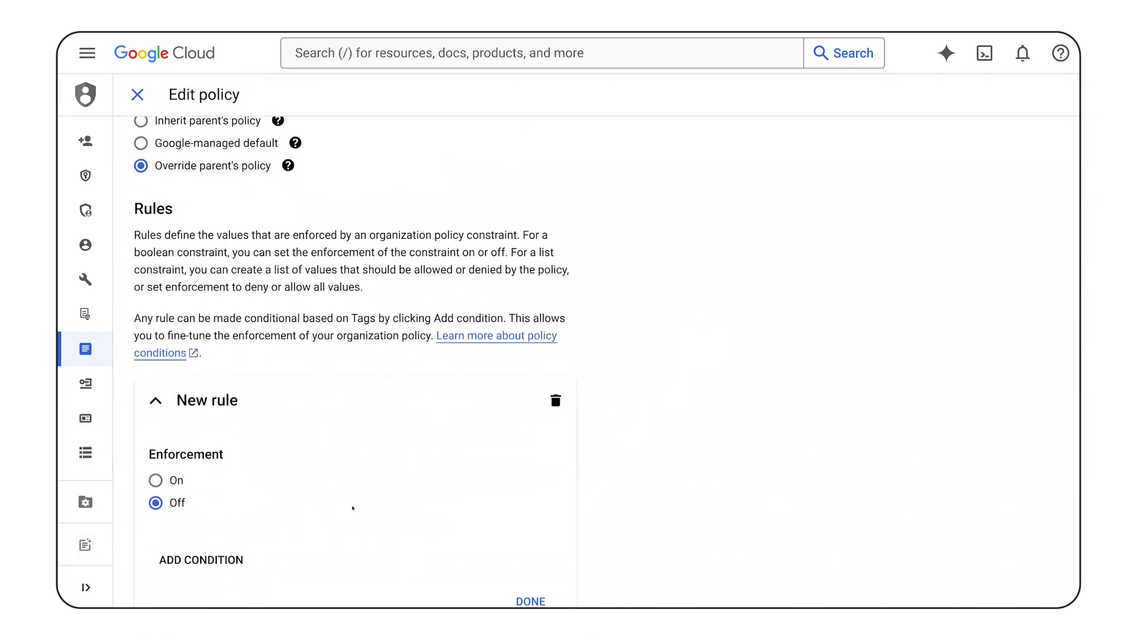
left_click(176, 397)
left_click(531, 516)
left_click(211, 568)
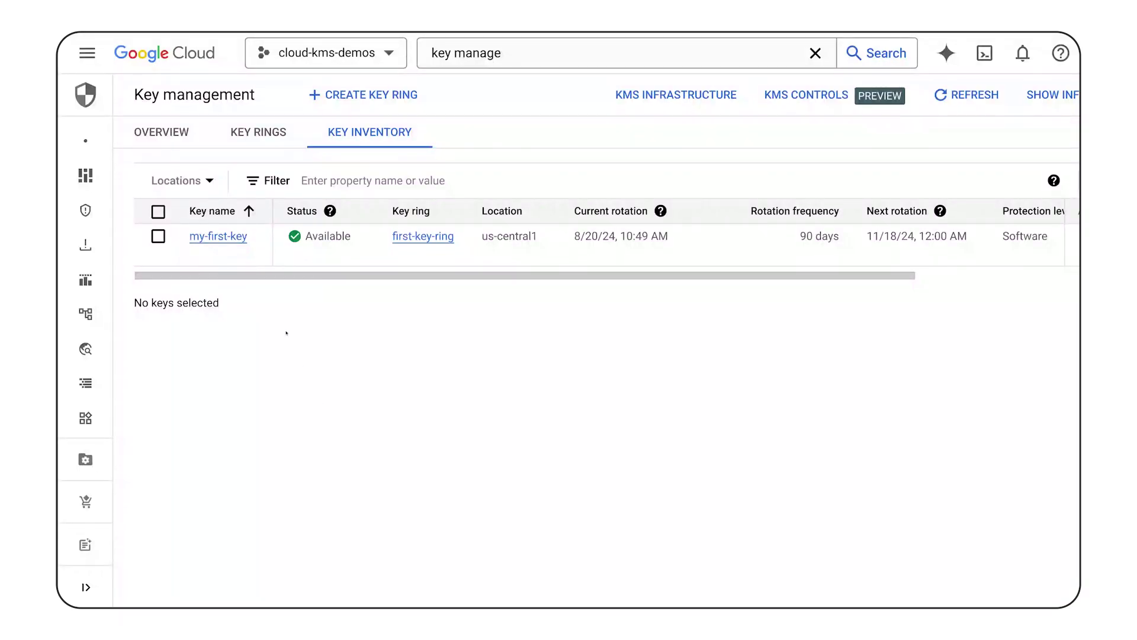
In my-first-key, select key version 1 and request to disable it
left_click(215, 235)
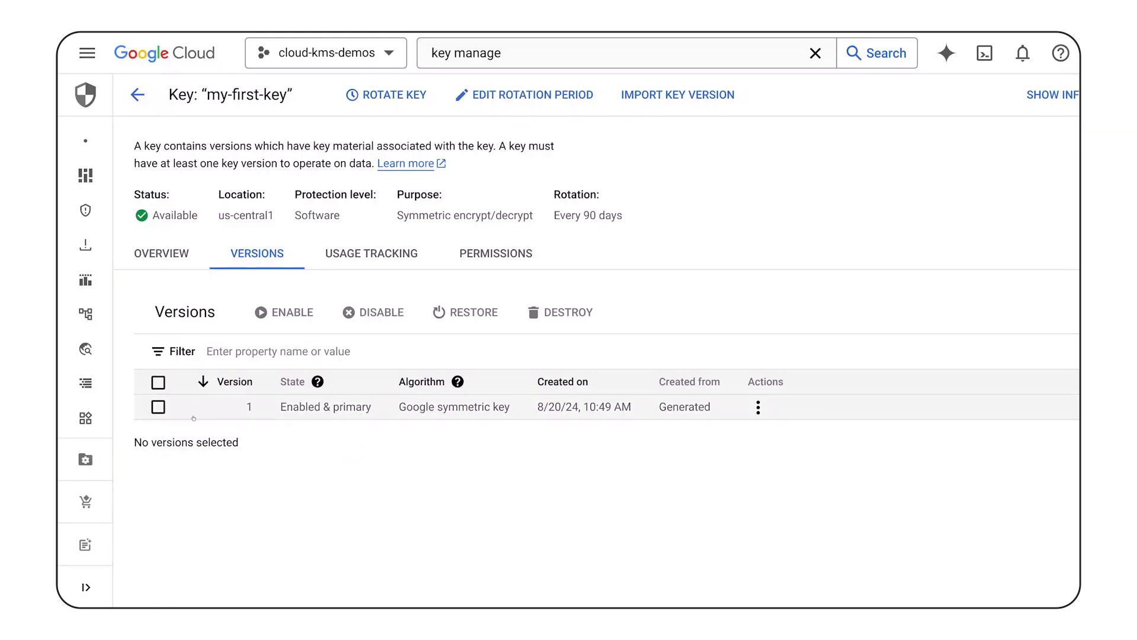
left_click(158, 406)
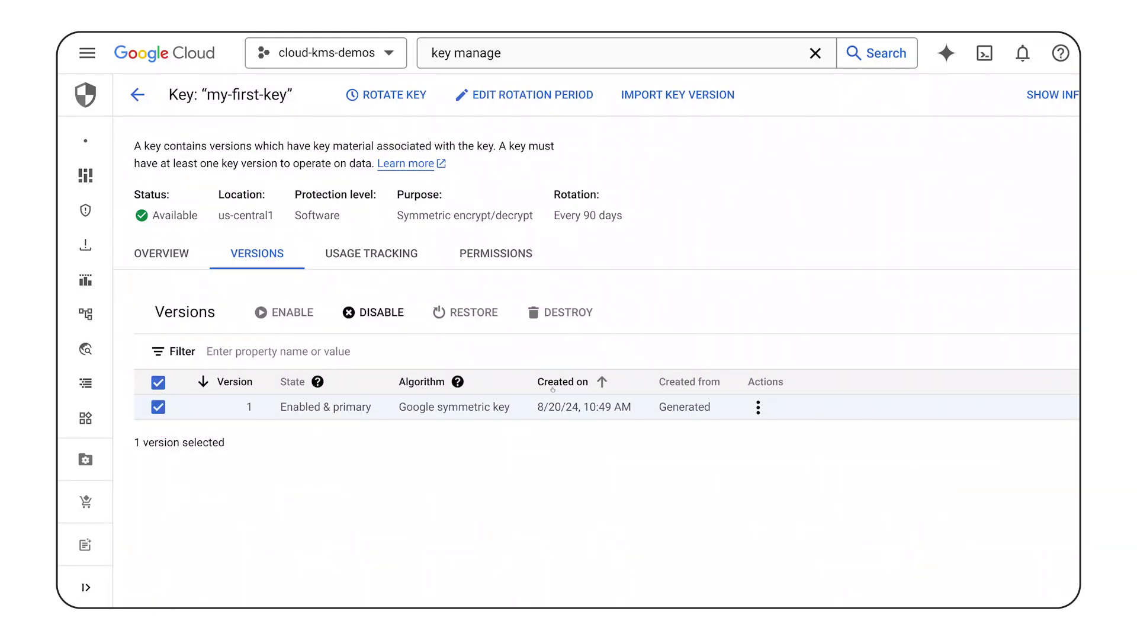
mouse_move(560, 314)
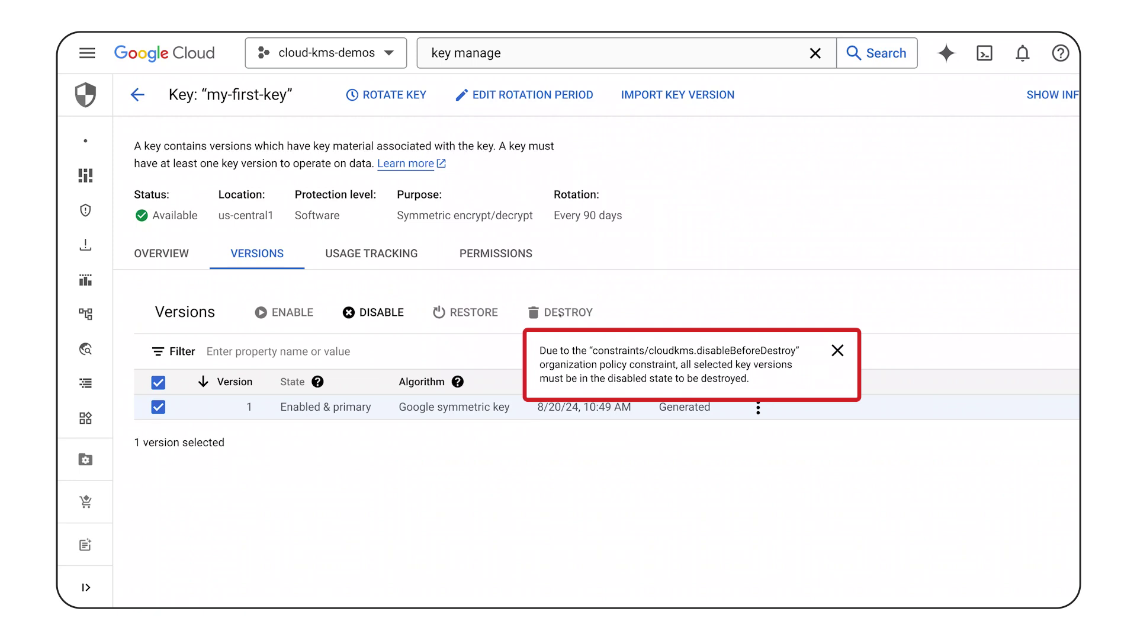
left_click(365, 314)
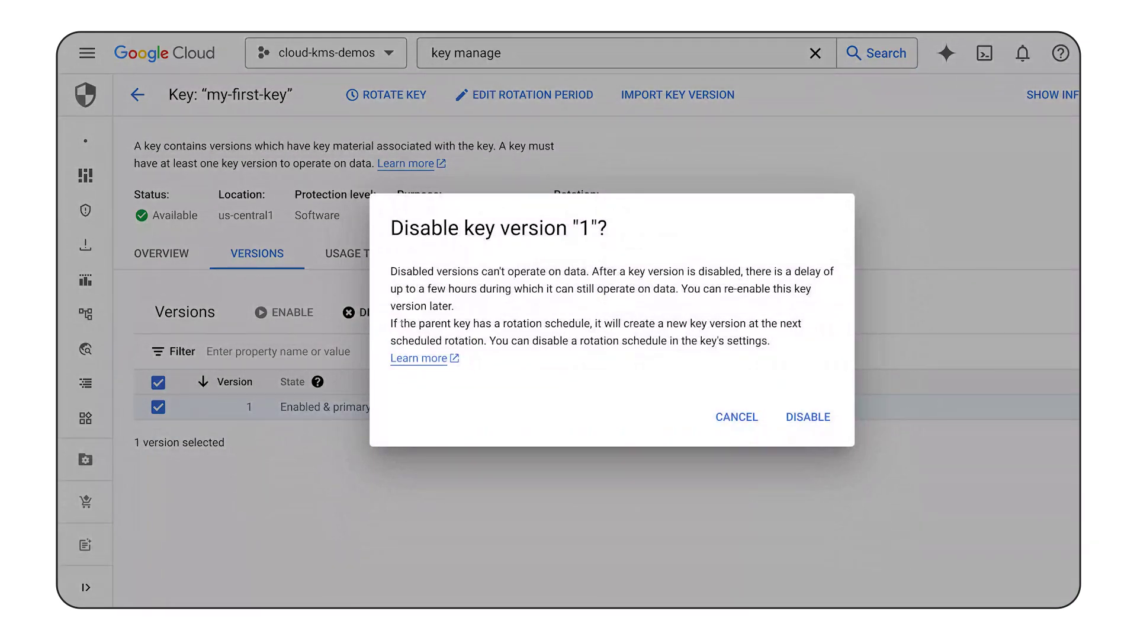
Disable version 1 and schedule its destruction, confirmed for 9/19/24, 1:10 PM
left_click(807, 416)
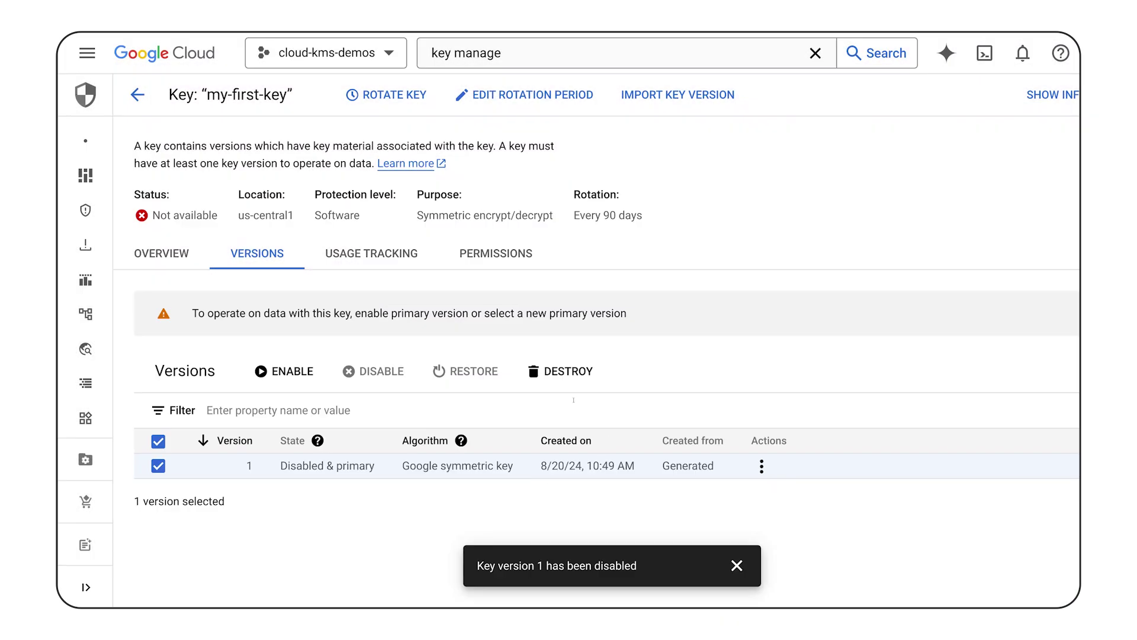
left_click(576, 373)
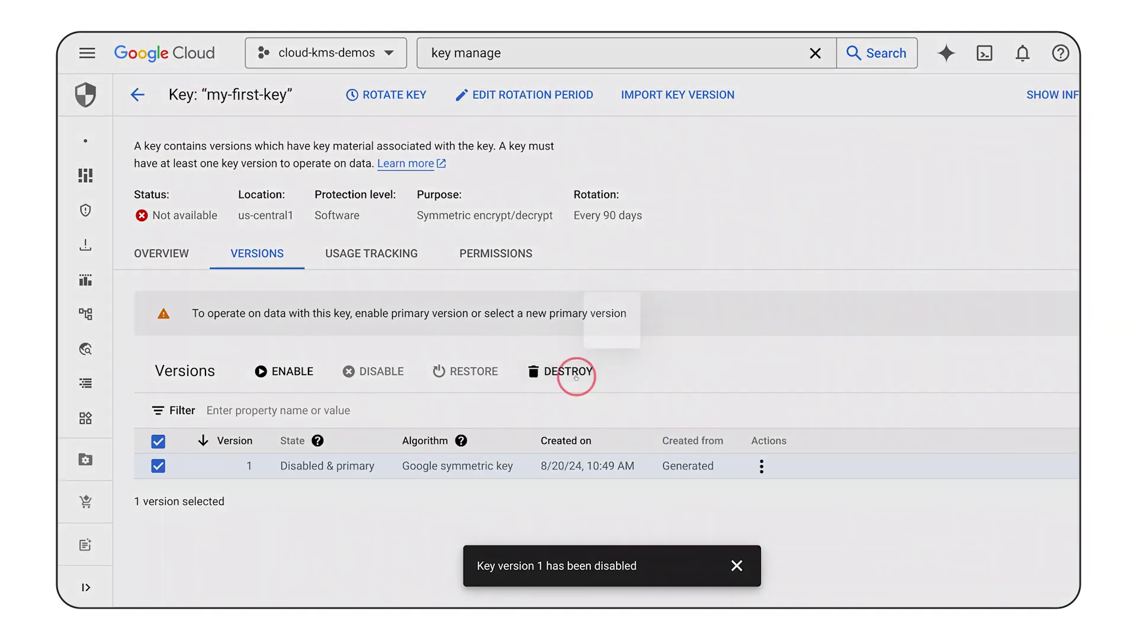
left_click(538, 418)
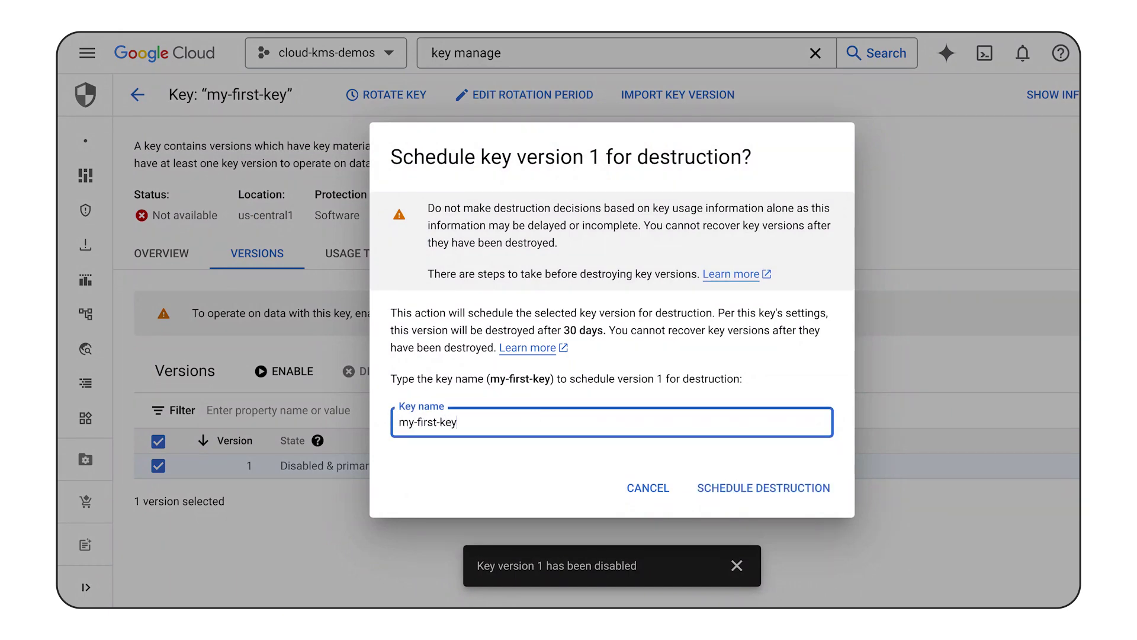
left_click(739, 489)
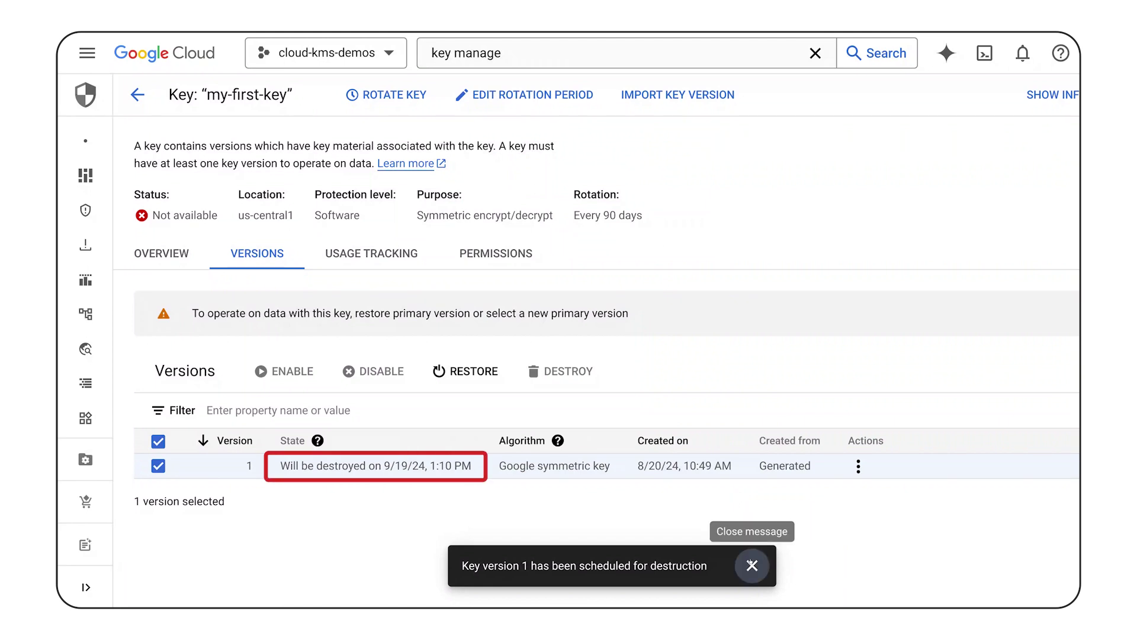
left_click_drag(472, 468, 283, 475)
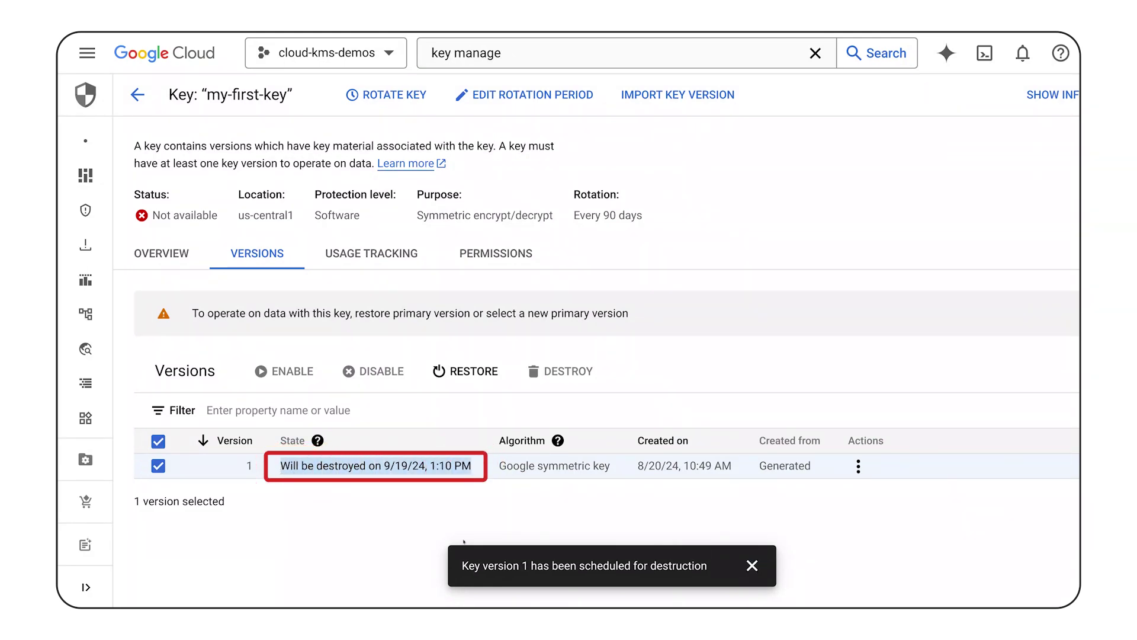